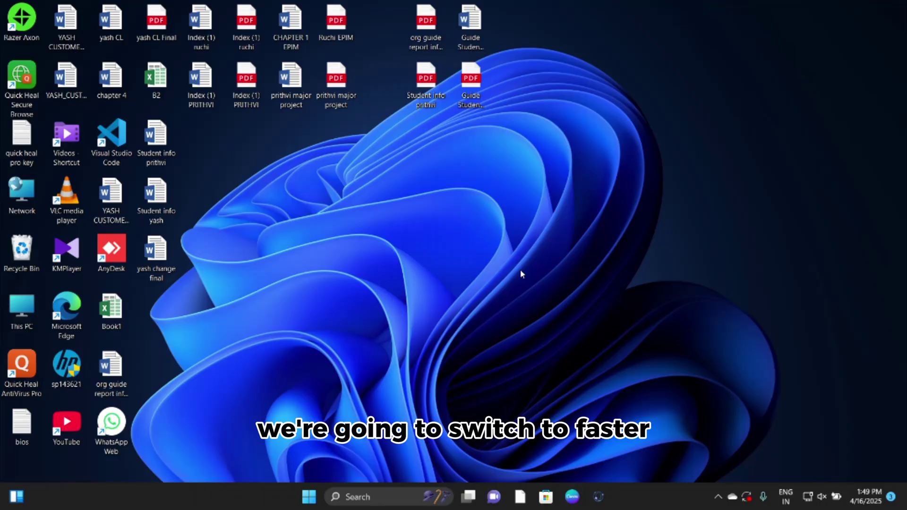
Reach the Ethernet connection's DNS server assignment editor in Network & internet settings
key(super+i)
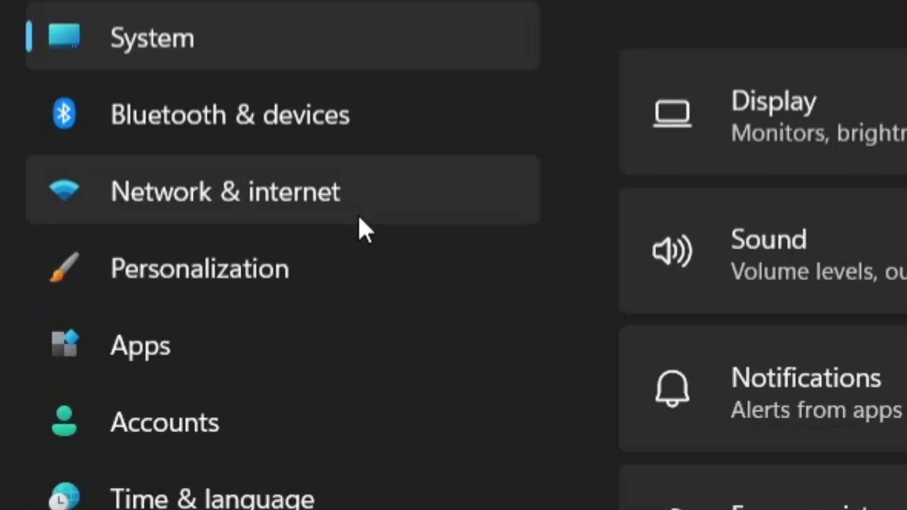
click(356, 213)
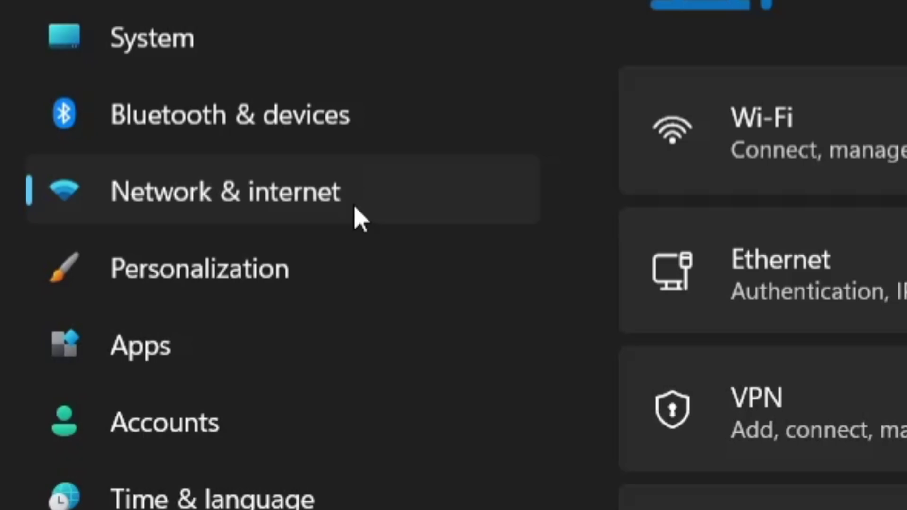
click(818, 184)
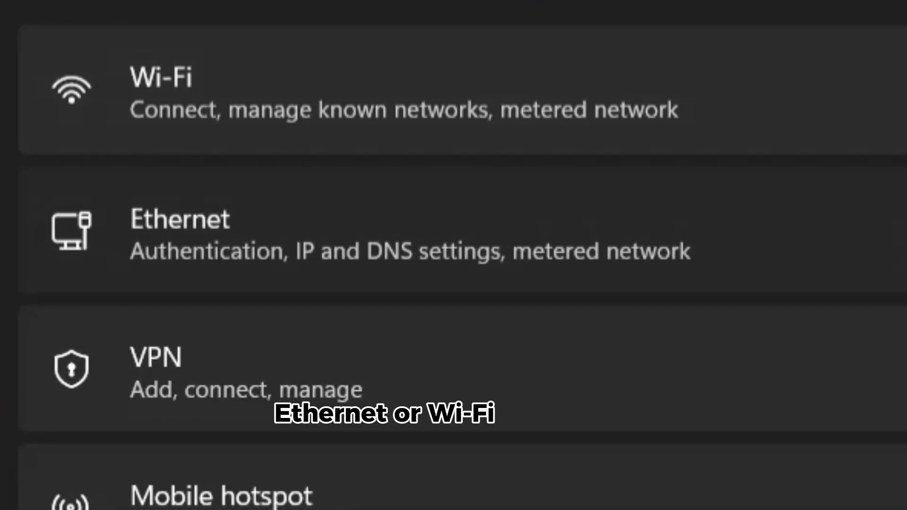
scroll(421, 66, down, 2)
scroll(411, 65, down, 2)
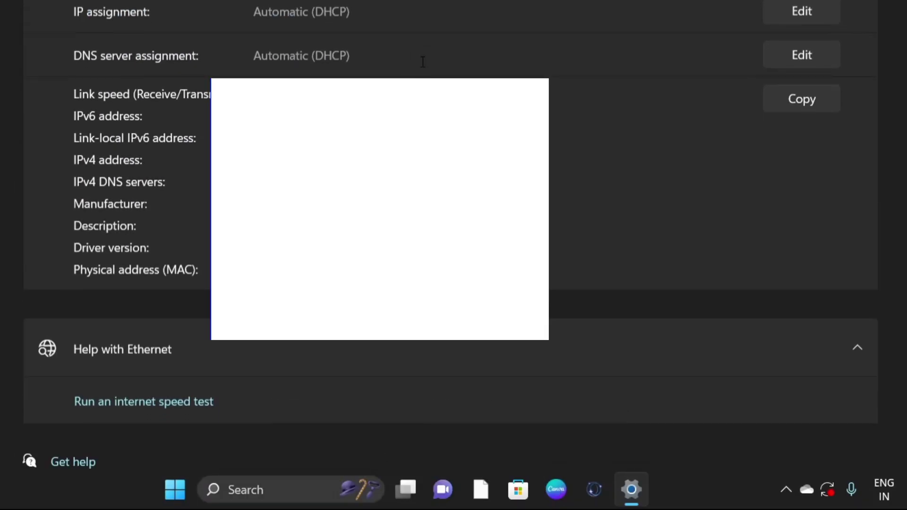
click(816, 54)
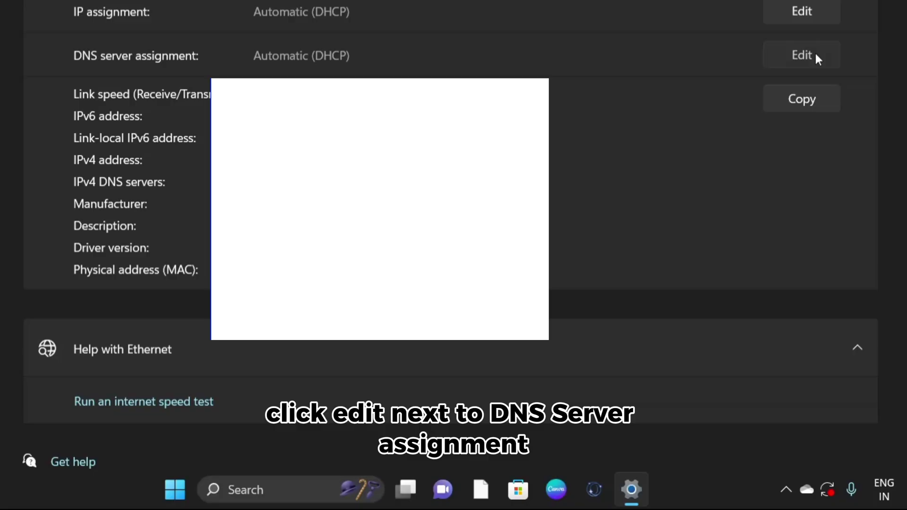
Switch DNS to Manual IPv4 with Cloudflare 1.1.1.1 preferred and 1.0.0.1 alternate
click(391, 89)
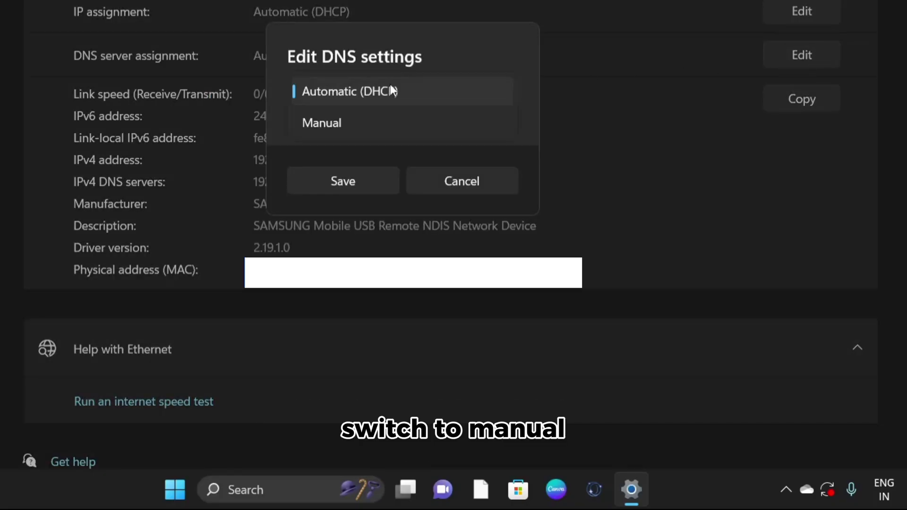
click(397, 124)
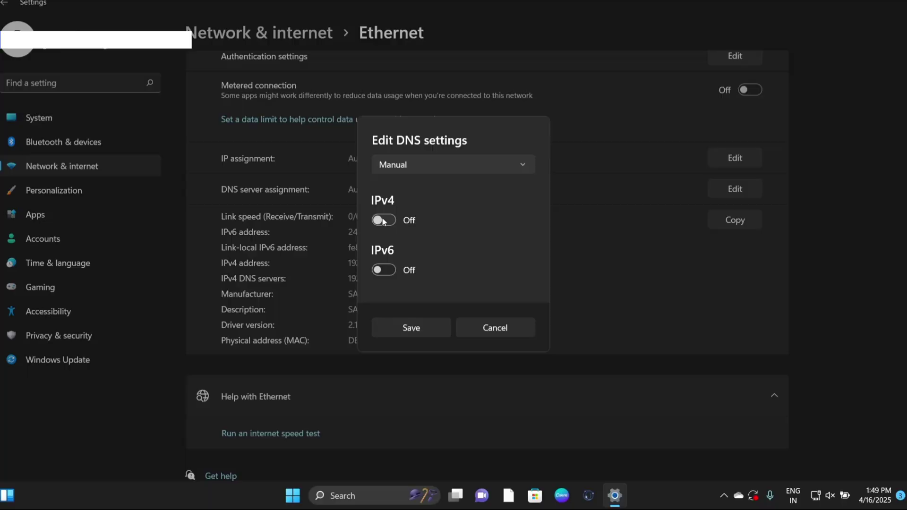
click(383, 218)
click(405, 166)
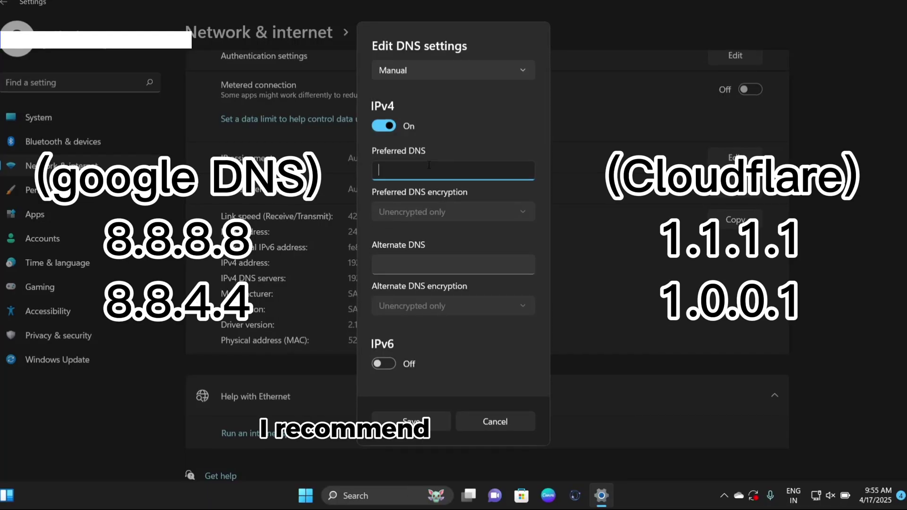
text(1.1.)
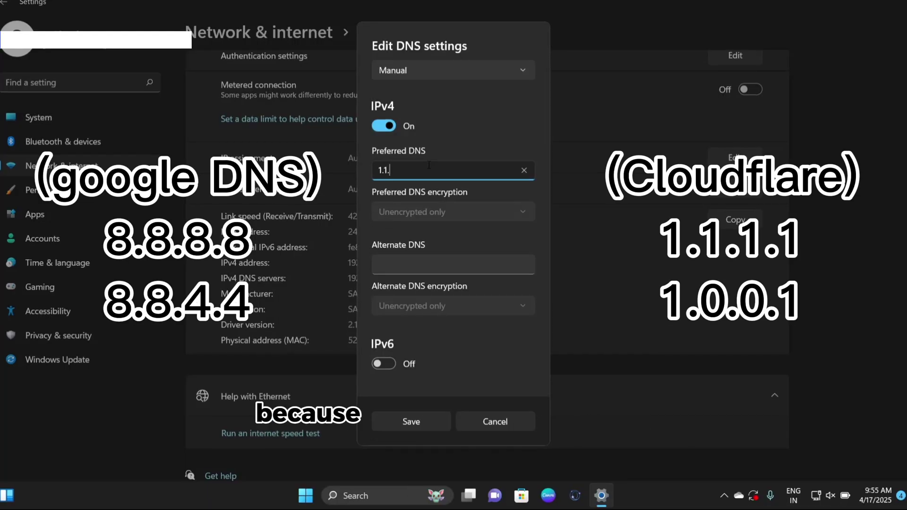
text(1.1)
click(413, 264)
text(1)
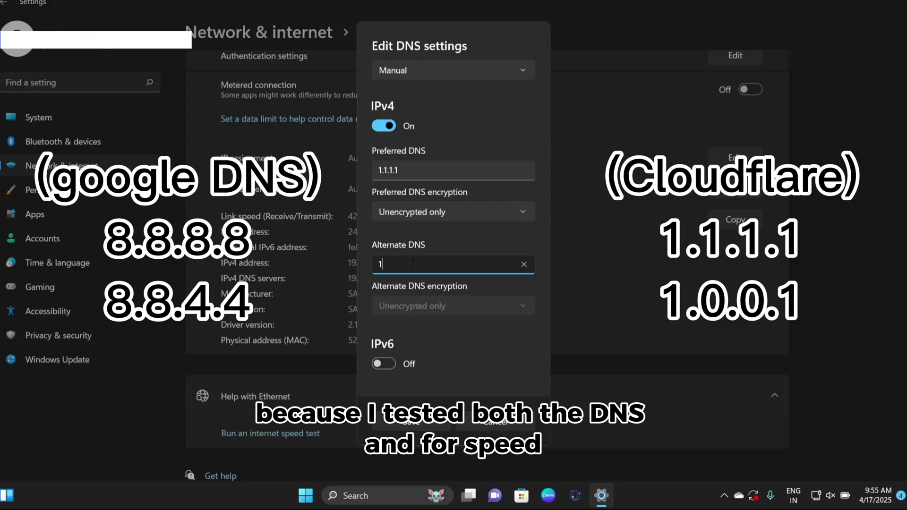
text(.0.0.1)
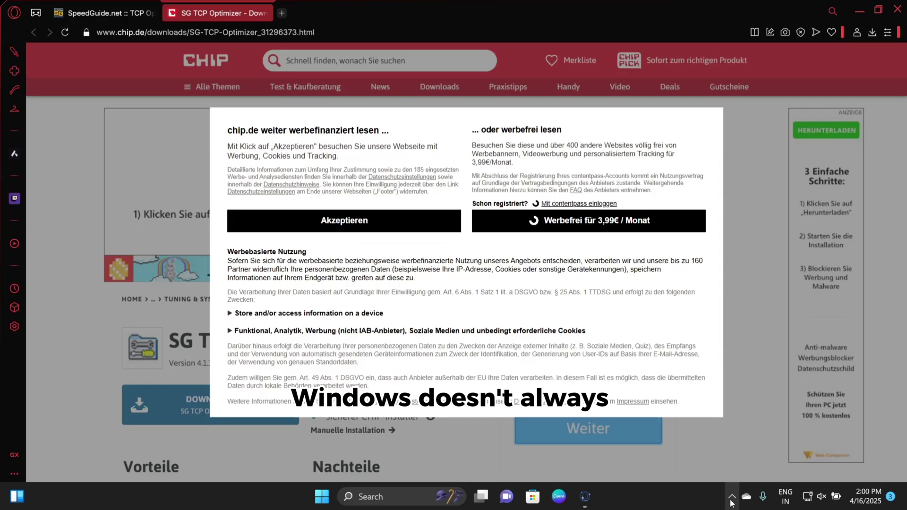
Download TCP Optimizer 4 from the SpeedGuide downloads page into Downloads
click(269, 14)
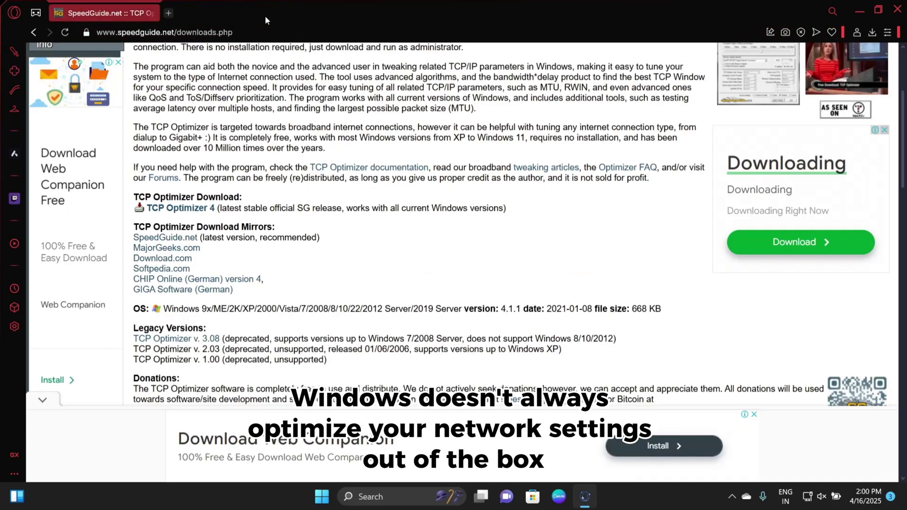
scroll(319, 175, up, 3)
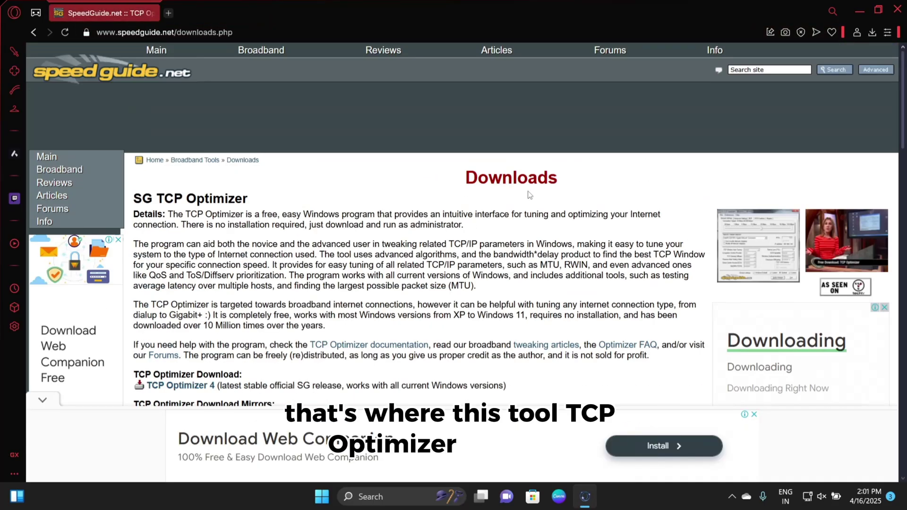
scroll(443, 280, down, 2)
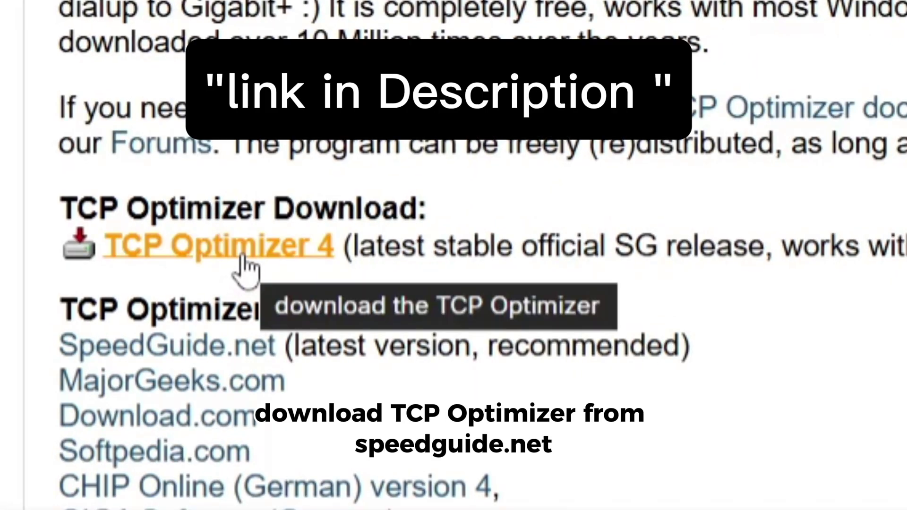
click(244, 259)
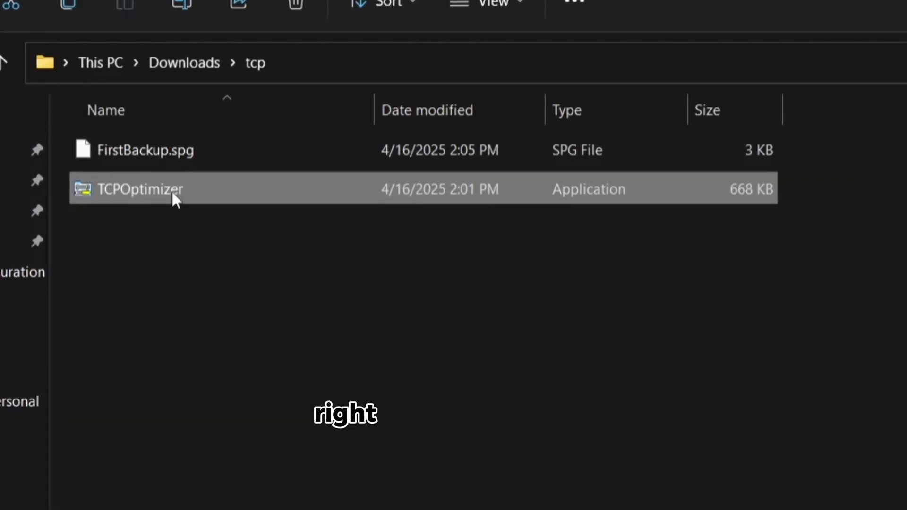
Run TCPOptimizer as administrator, set speed to 100+ Mbps and select the SAMSUNG adapter
right_click(172, 192)
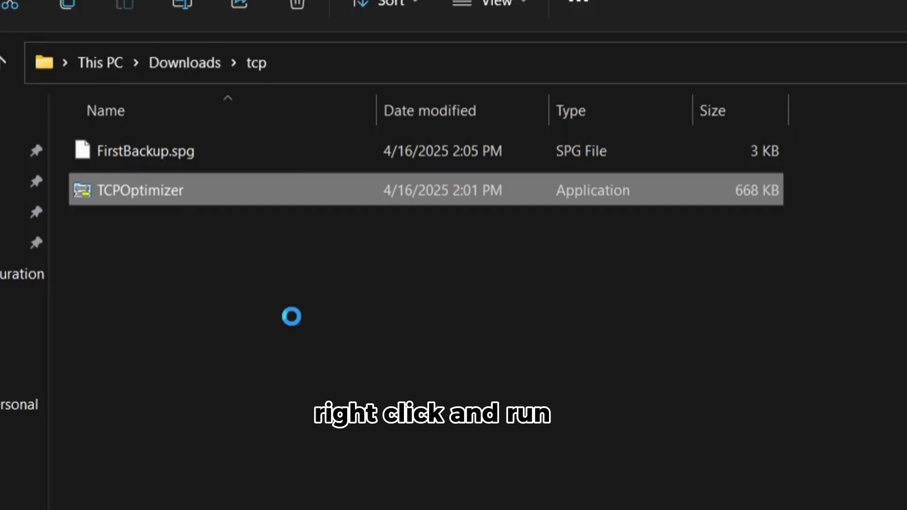
click(295, 304)
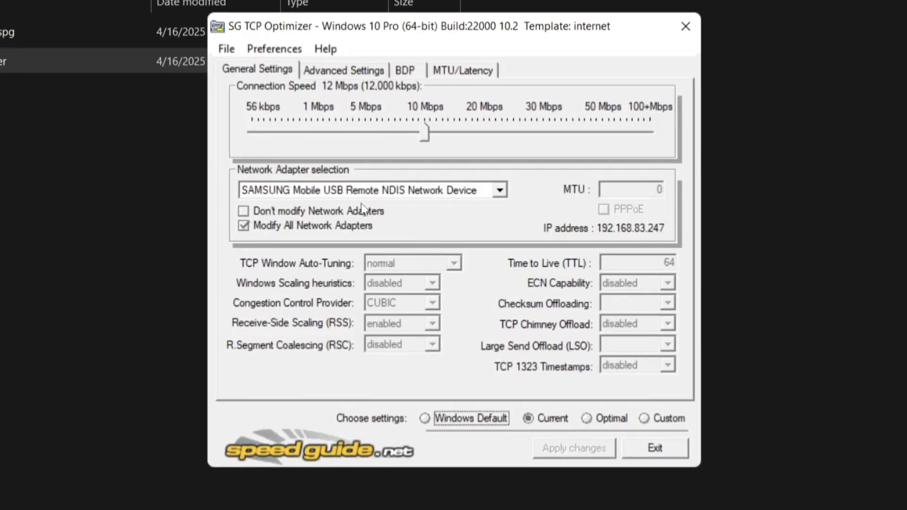
drag(429, 135, 652, 132)
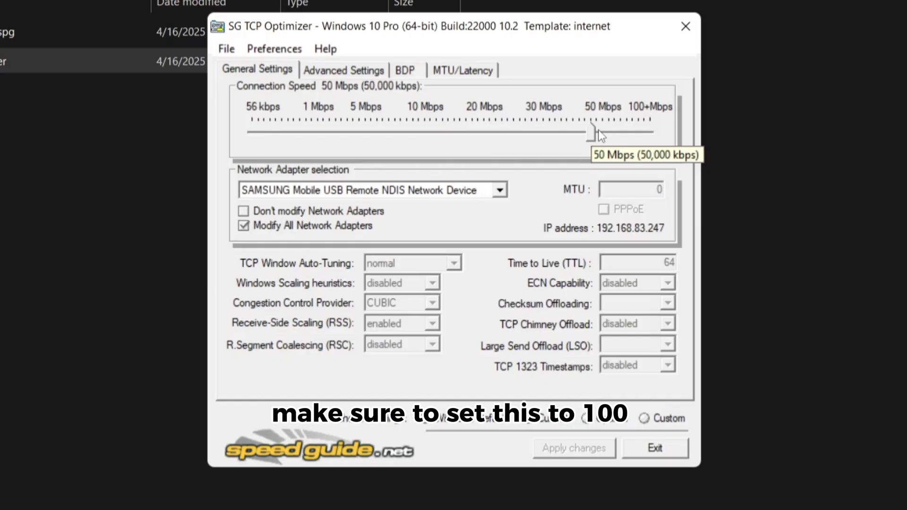
click(453, 190)
click(426, 216)
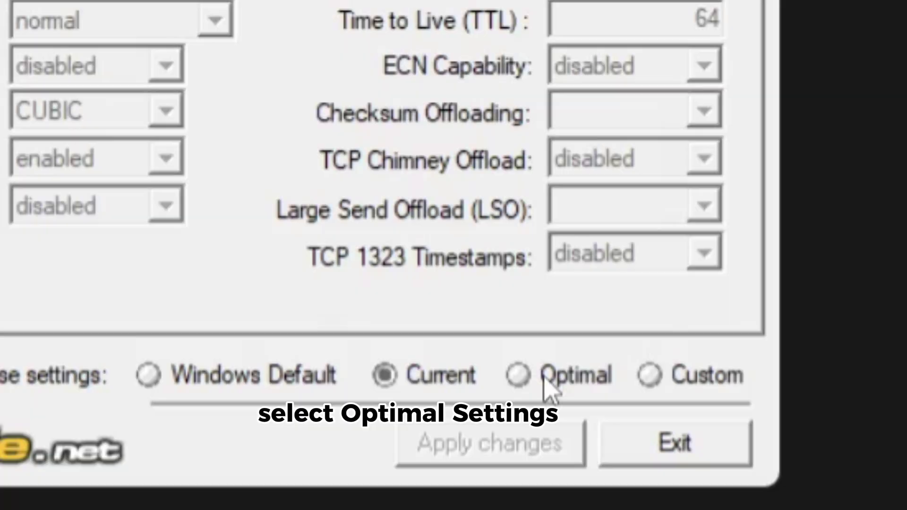
Apply the Optimal TCP settings and confirm the registry changes
click(599, 419)
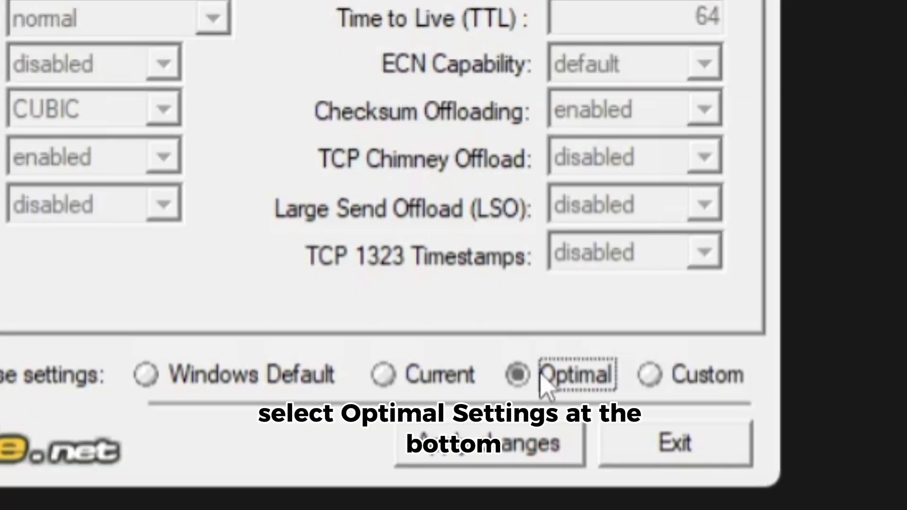
click(523, 455)
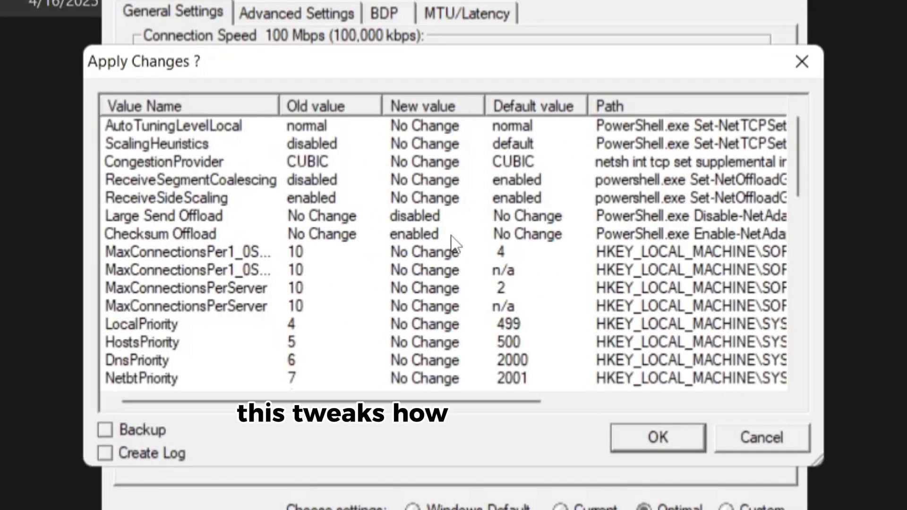
scroll(455, 242, down, 5)
scroll(448, 241, down, 5)
scroll(447, 231, down, 1)
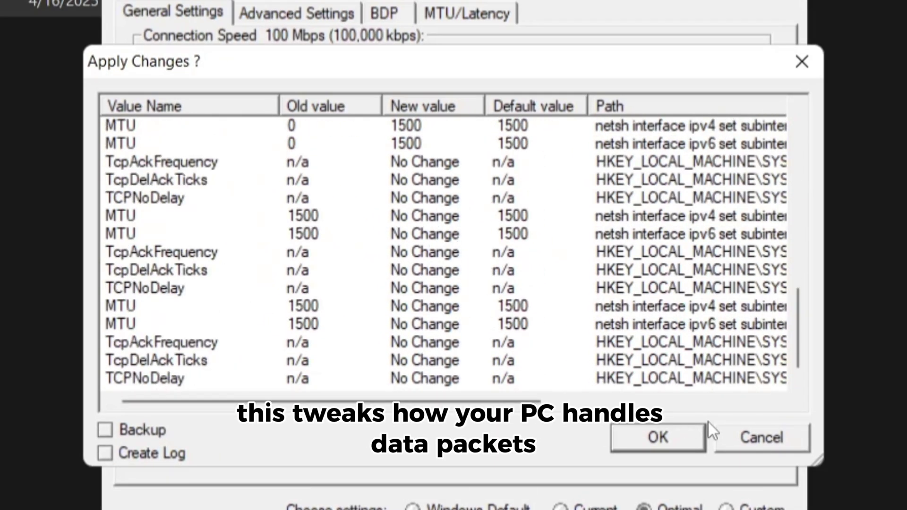
click(678, 437)
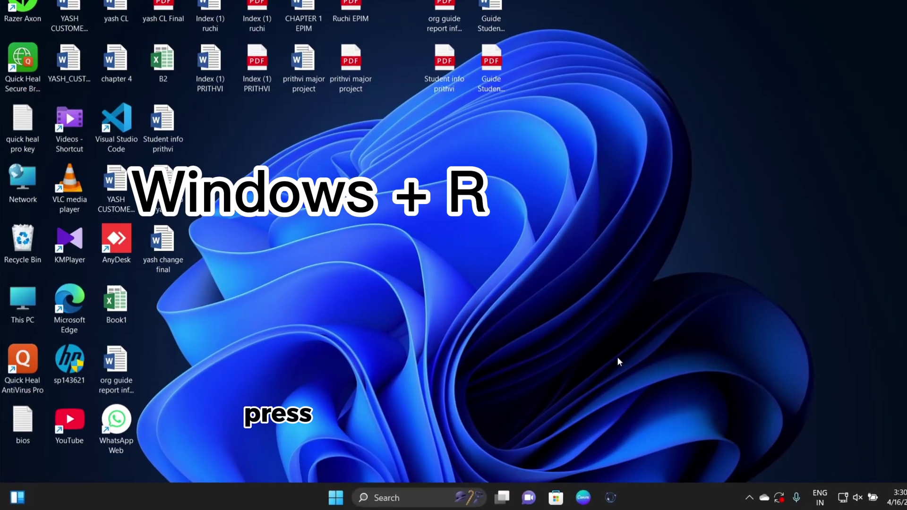
Launch cmd from Run and execute ipconfig to read the IPv4 address 192.168.122.62
key(super+r)
text(c)
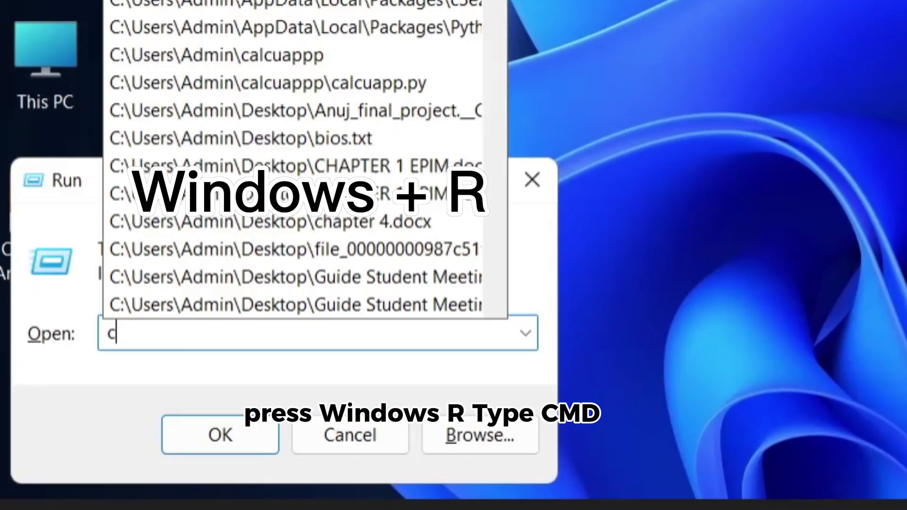
text(md)
key(Return)
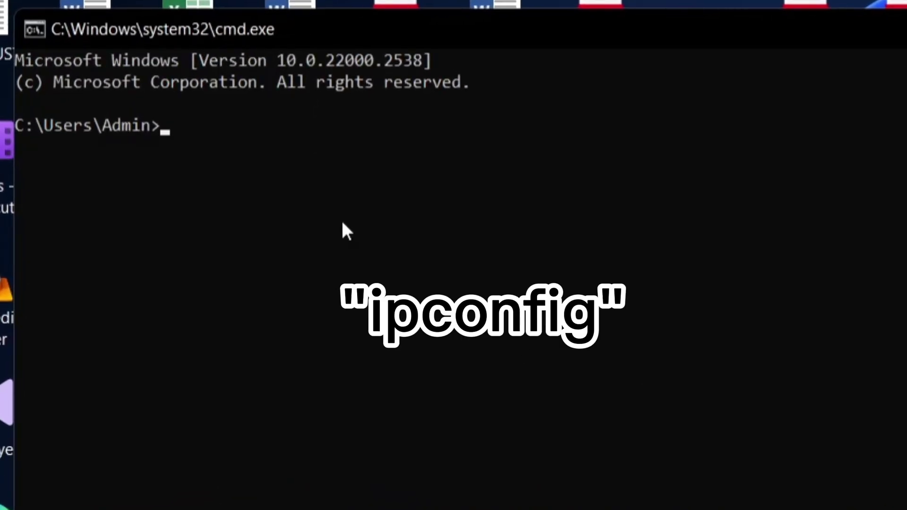
text(ipconfig)
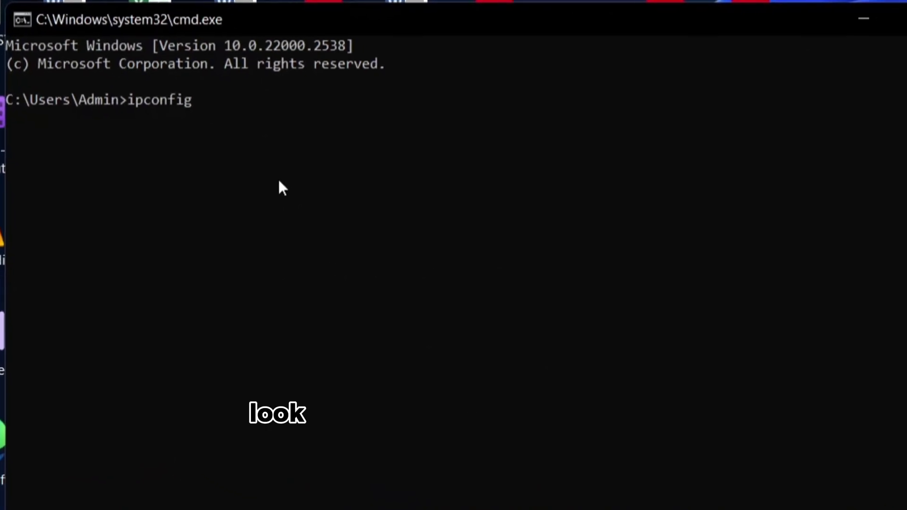
key(Return)
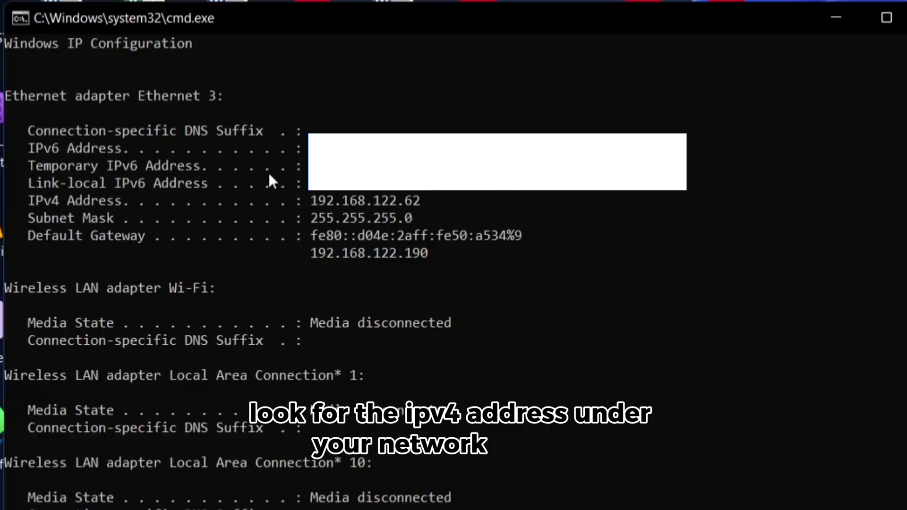
scroll(268, 182, down, 2)
scroll(270, 178, up, 1)
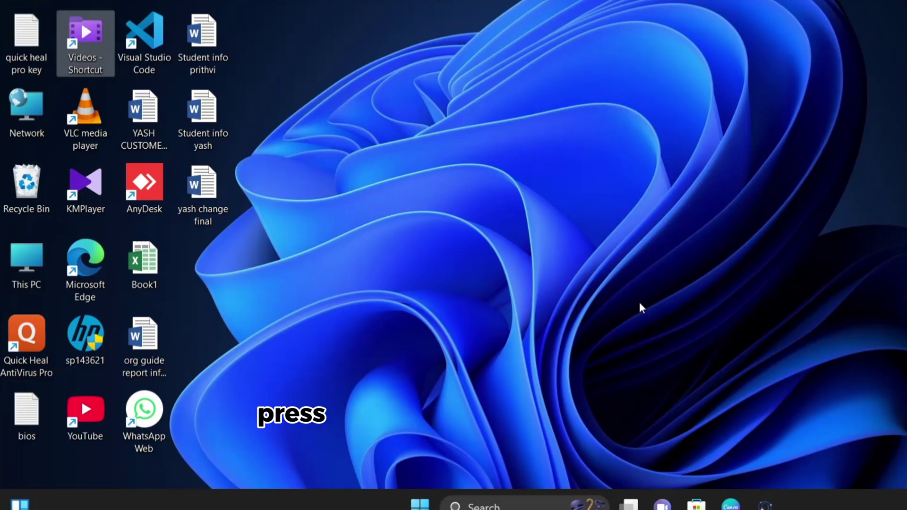
Launch regedit and expand HKEY_LOCAL_MACHINE\SYSTEM\CurrentControlSet
key(super+r)
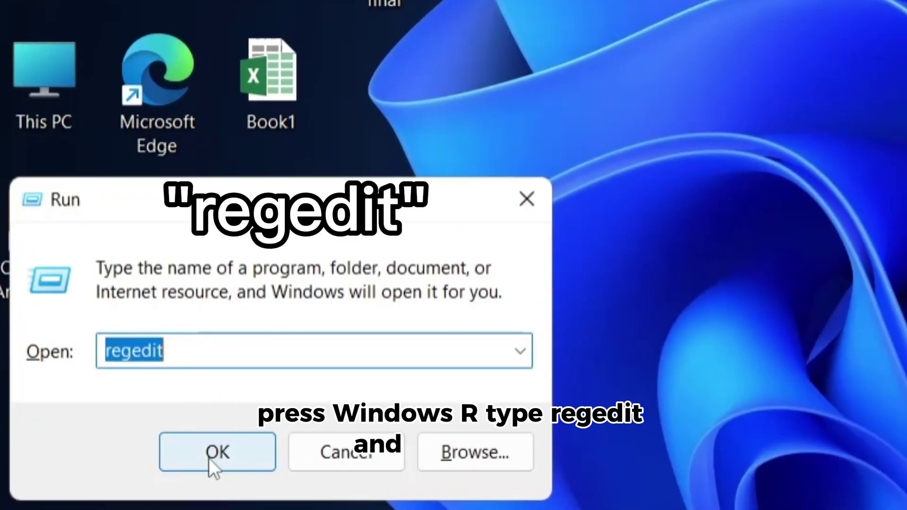
click(209, 459)
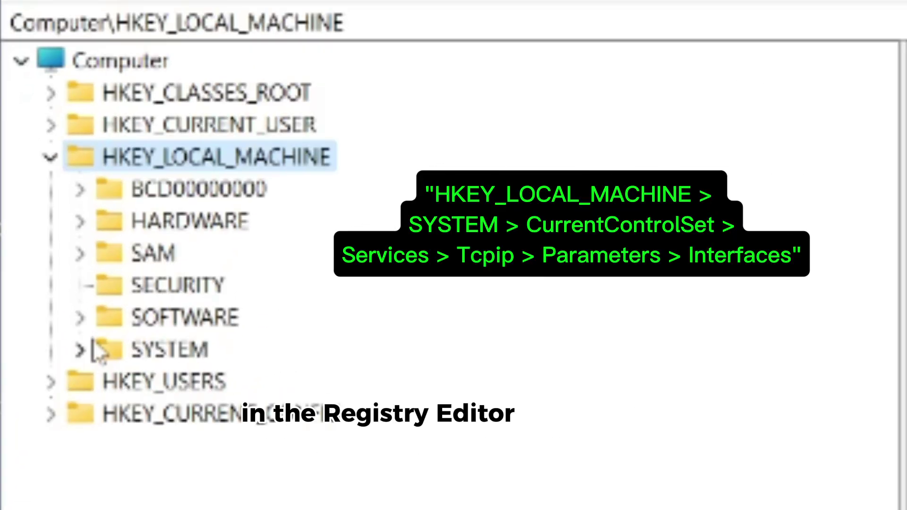
click(91, 345)
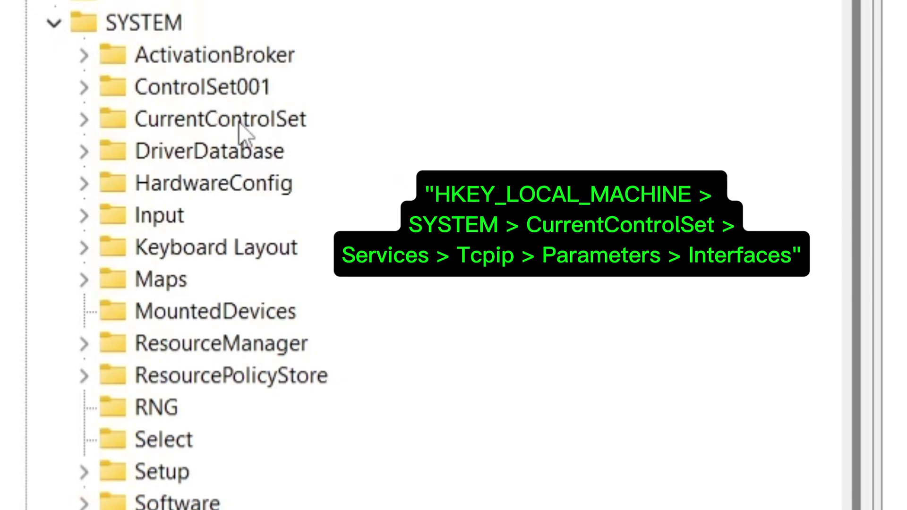
click(84, 119)
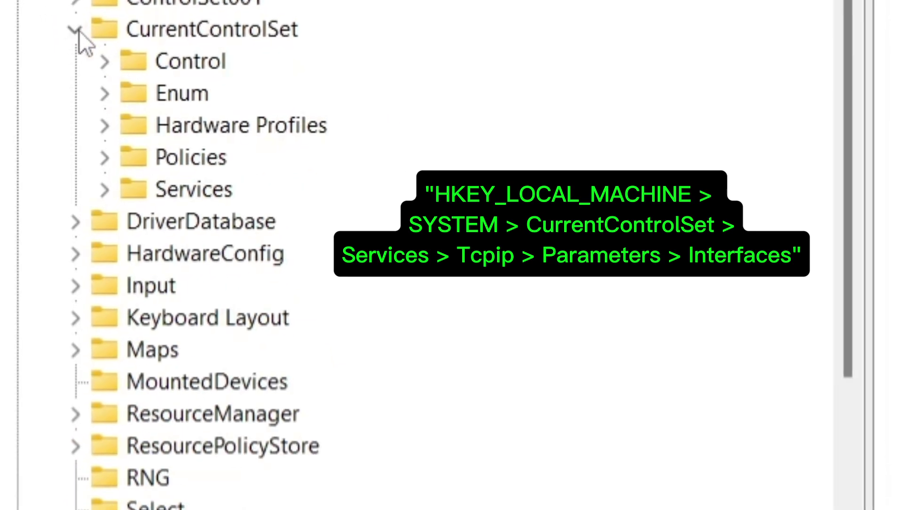
Expand Services > Tcpip > Parameters > Interfaces to list the adapter subkeys
click(103, 190)
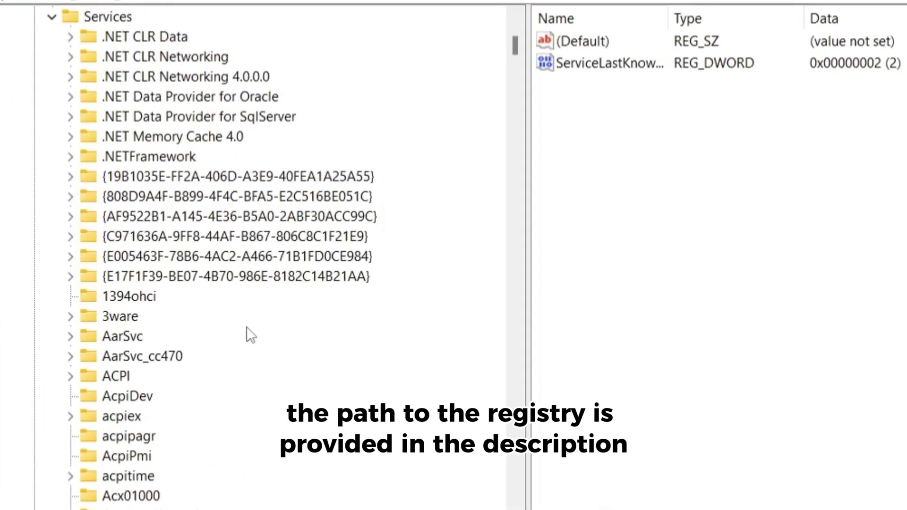
scroll(245, 333, down, 5)
scroll(211, 315, down, 15)
scroll(220, 326, down, 15)
mouse_move(514, 227)
mouse_down()
mouse_move(522, 290)
mouse_move(498, 431)
mouse_up()
scroll(141, 362, down, 7)
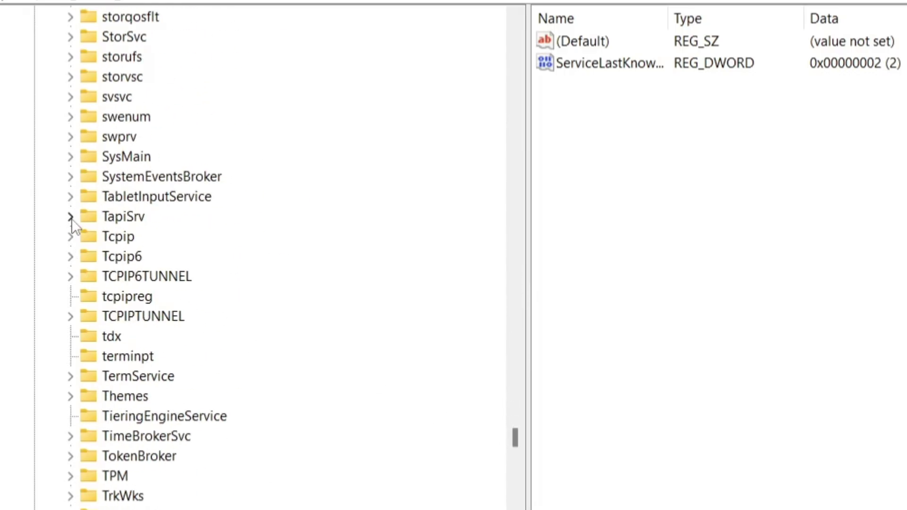
click(71, 236)
click(89, 277)
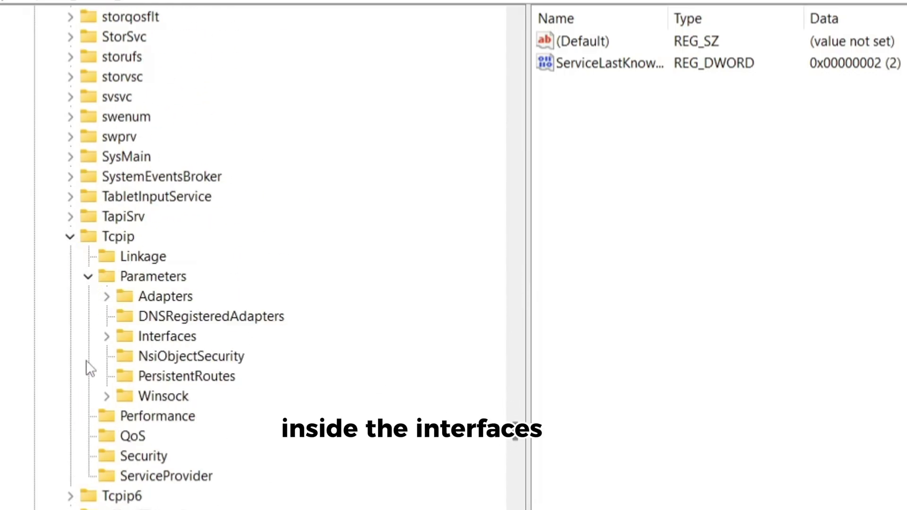
click(107, 337)
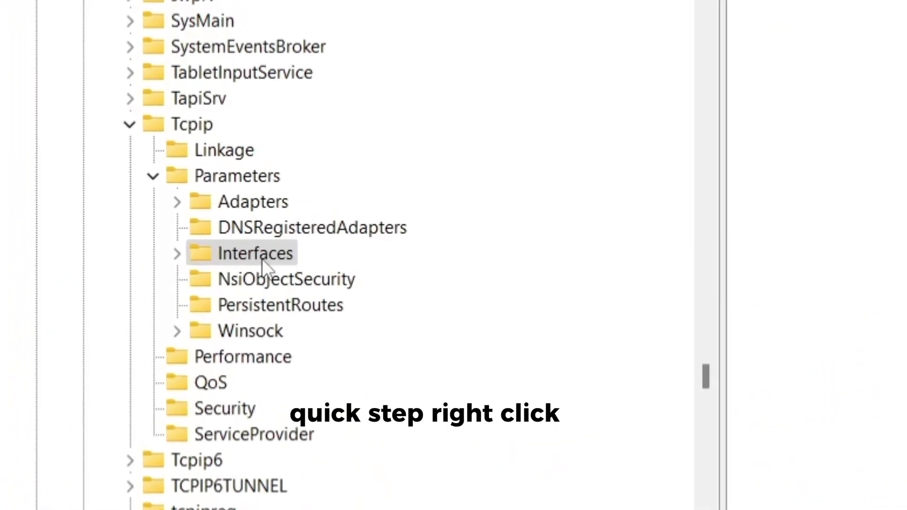
Find the interface key containing 192.168.122.62 via the Interfaces key's Find dialog
right_click(263, 260)
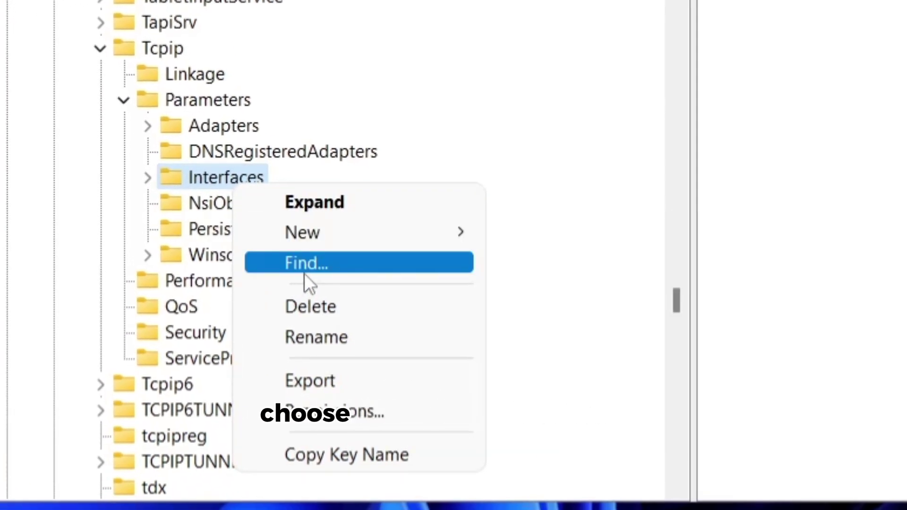
click(305, 270)
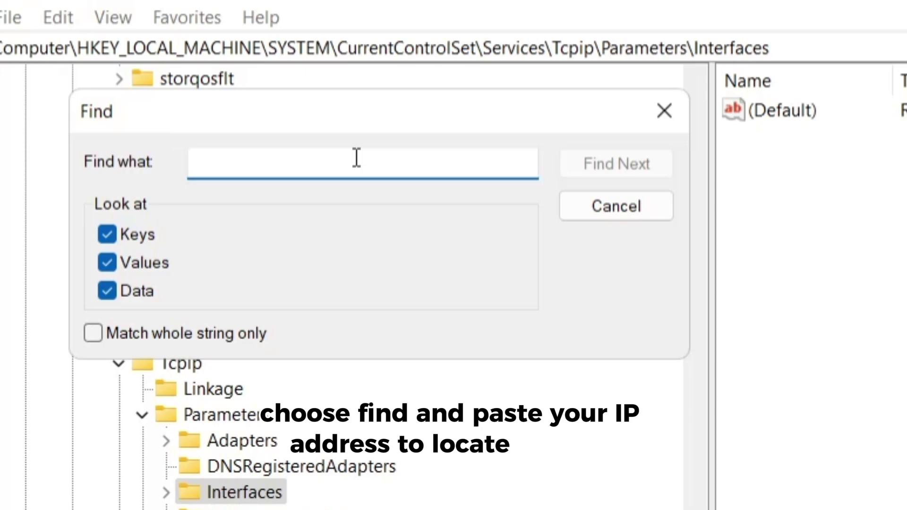
text(192.168.122.62)
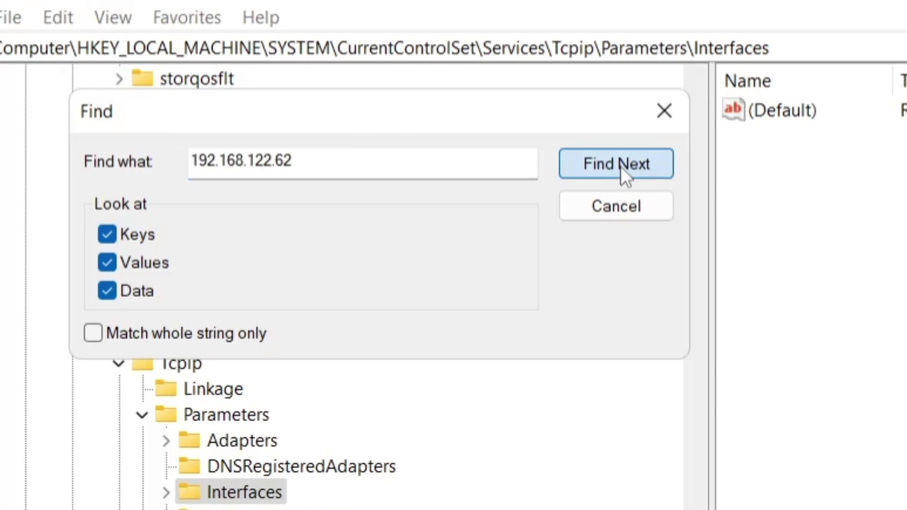
click(620, 169)
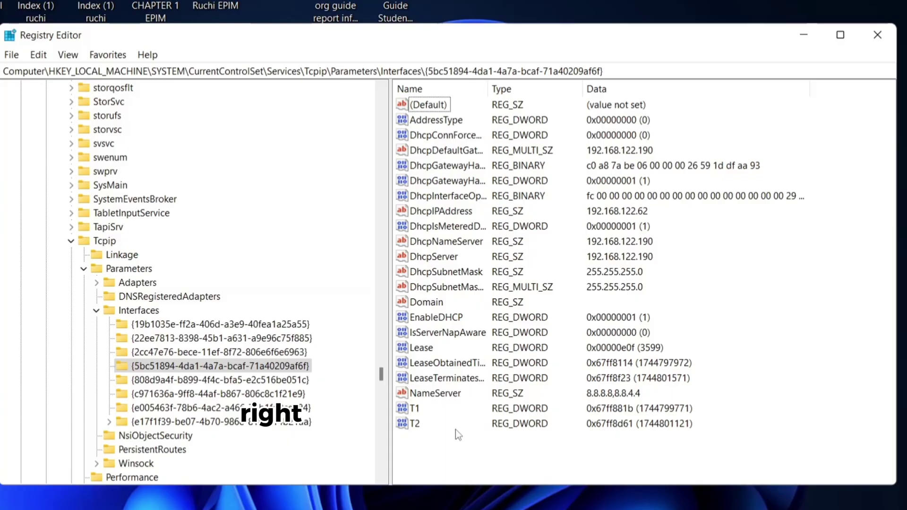
Create a DWORD named TcpAckFrequency and set its data to 1
right_click(456, 443)
mouse_move(273, 278)
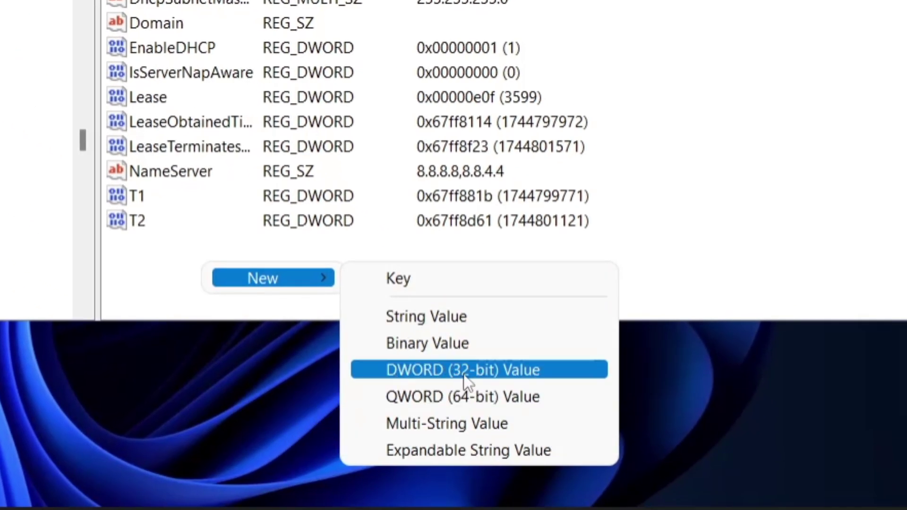
click(476, 368)
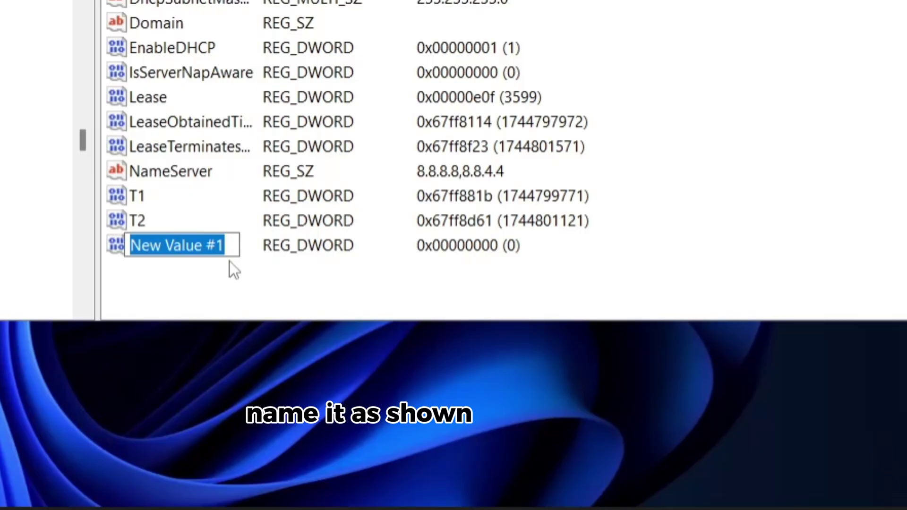
text(TcpA)
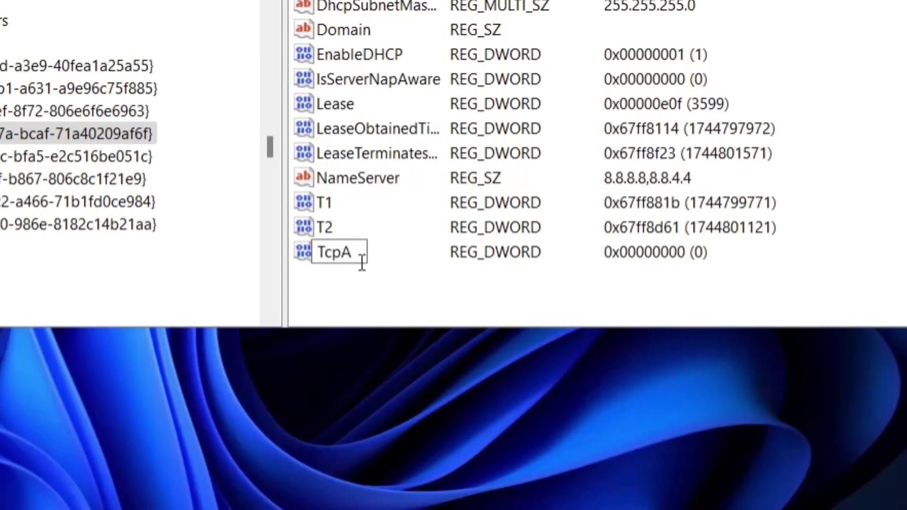
text(ckFrequenc)
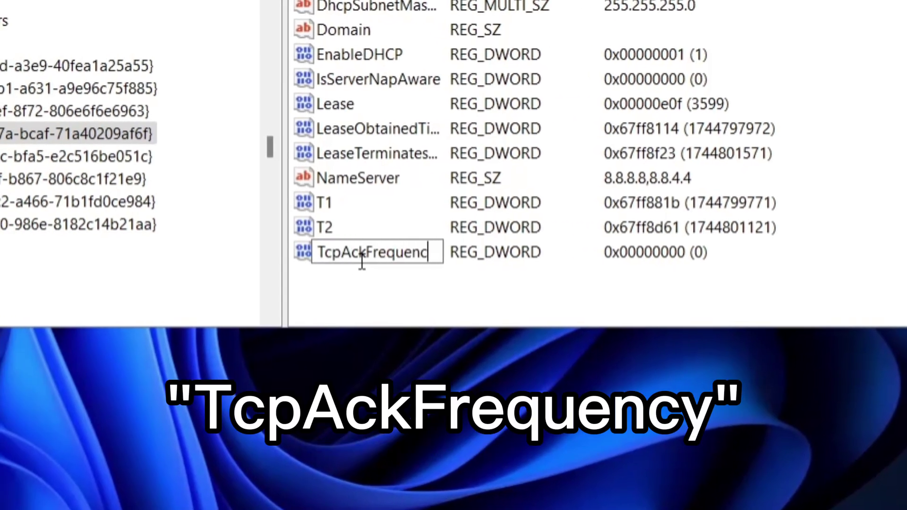
text(y)
key(Return)
right_click(428, 252)
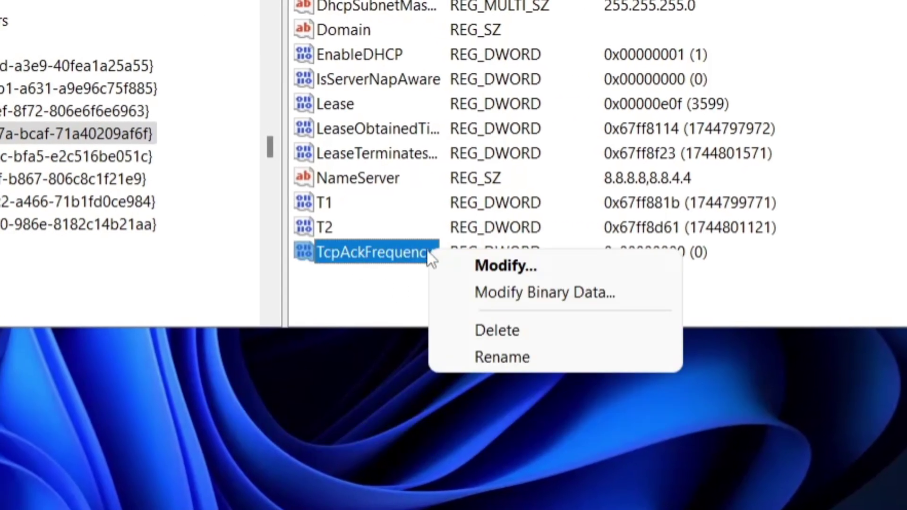
click(459, 270)
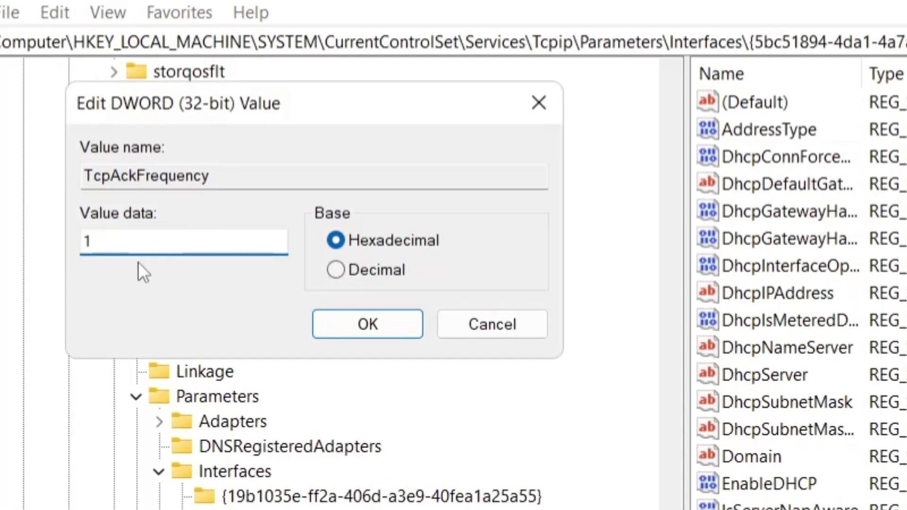
click(367, 324)
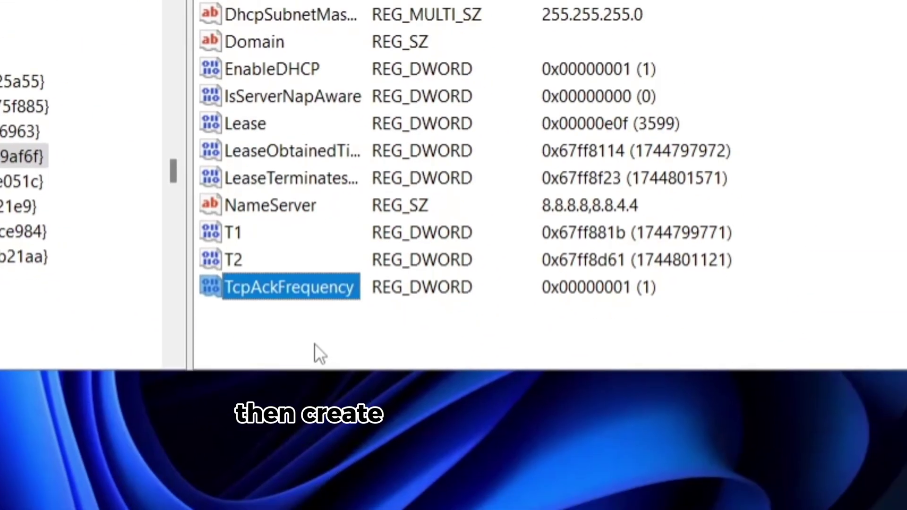
Create a DWORD named TCPNoDelay and set its data to 1
right_click(218, 260)
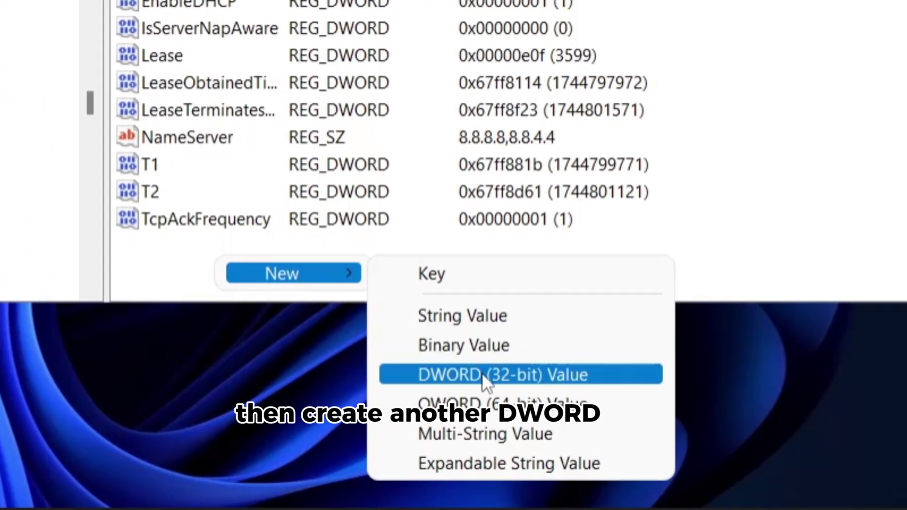
click(482, 374)
text(TCPNo)
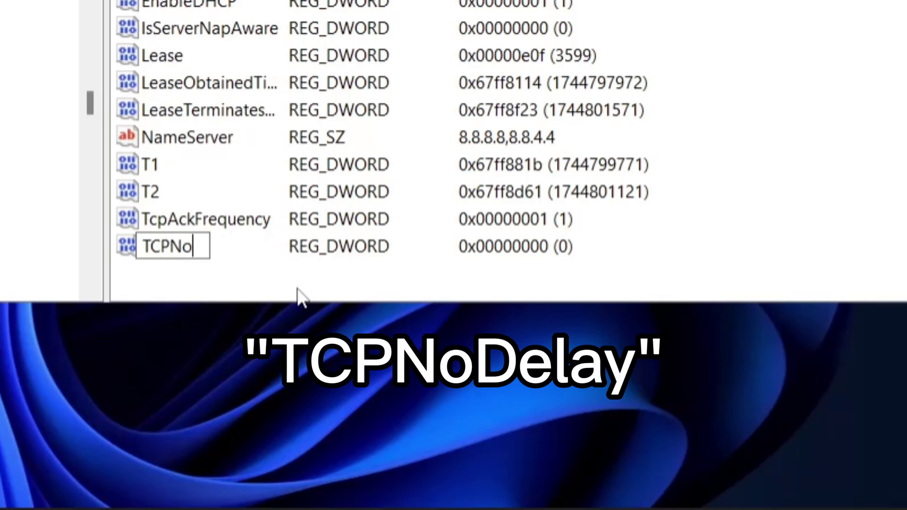
text(Delay)
right_click(216, 261)
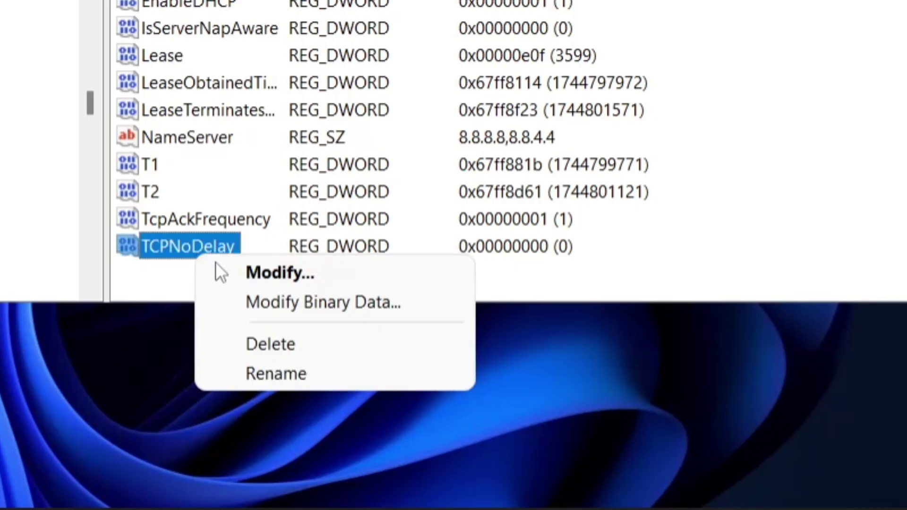
click(271, 278)
text(1)
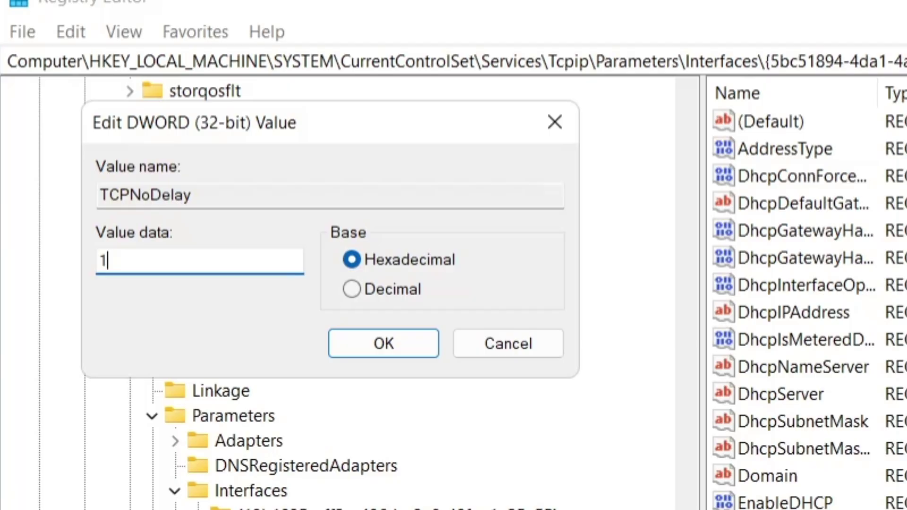
click(383, 344)
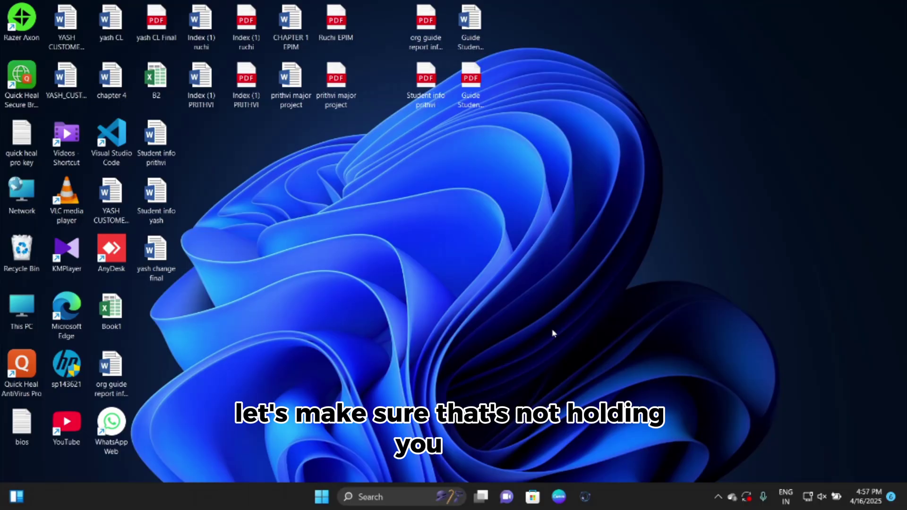
Switch the Ethernet network's Metered connection toggle to Off in Network & internet
key(super+i)
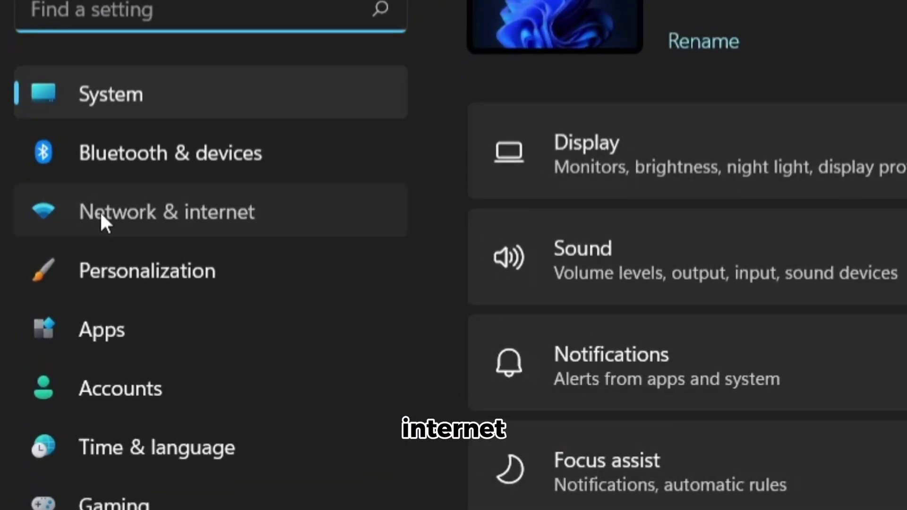
click(101, 218)
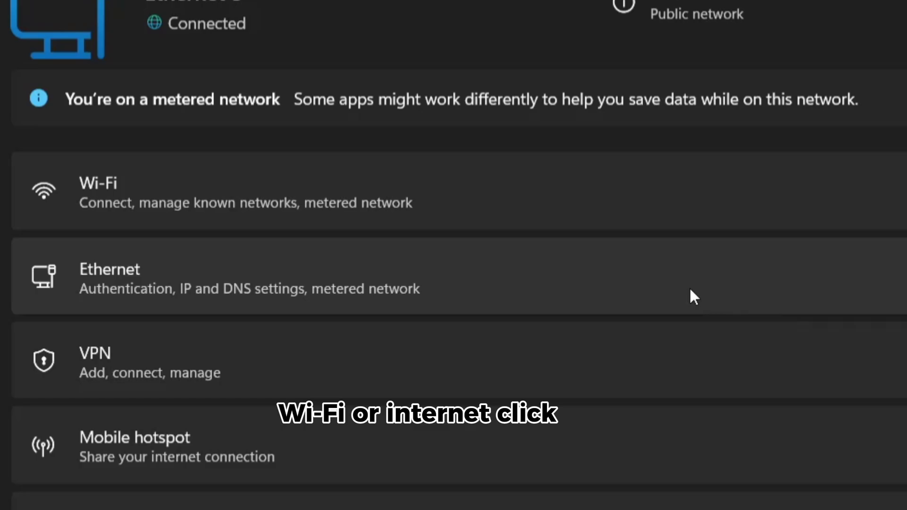
click(691, 289)
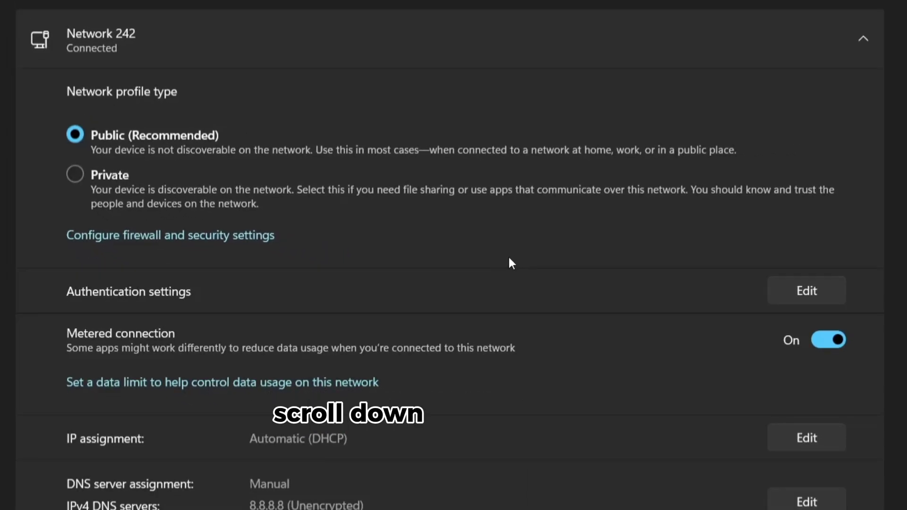
click(828, 342)
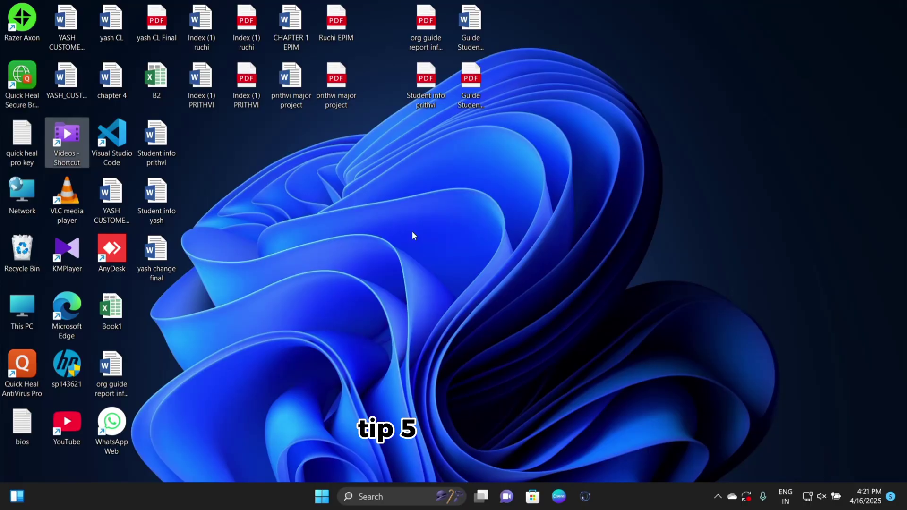
Search for 'cm' and launch Command Prompt as administrator
click(719, 497)
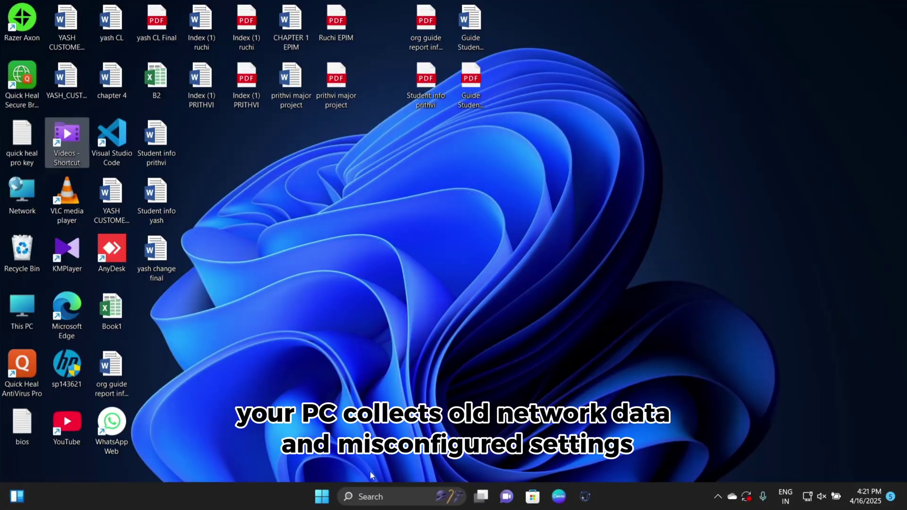
click(382, 496)
text(cm)
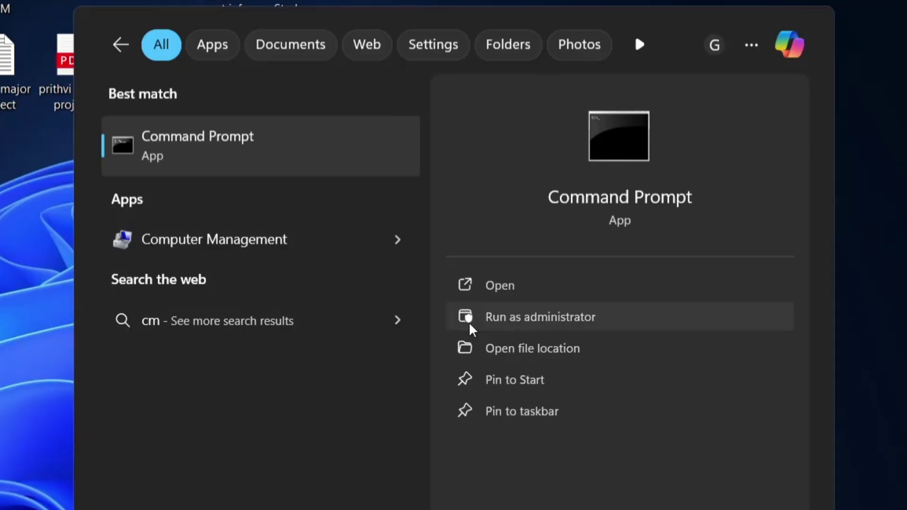
click(469, 319)
text(i)
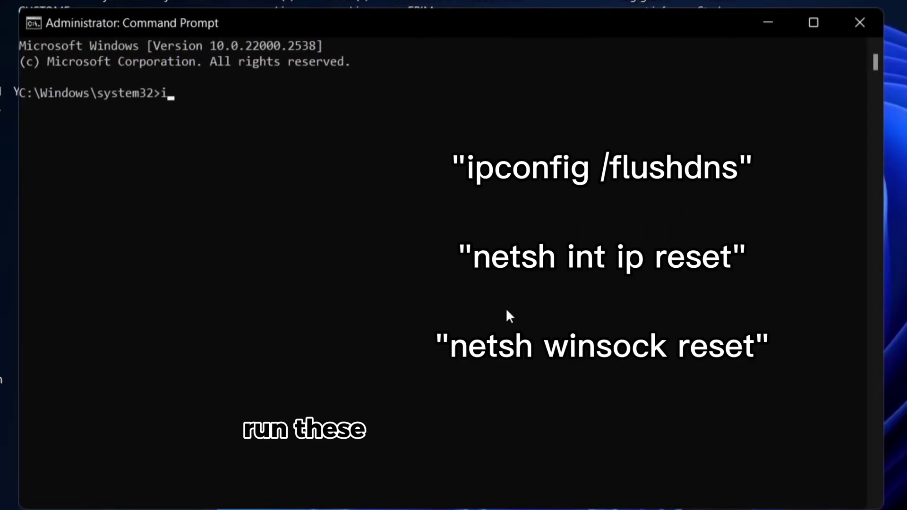
text(pconfig /flushdns)
Run ipconfig /flushdns, netsh int ip reset and netsh winsock reset in the admin prompt
key(Return)
text(netsh int ip rese)
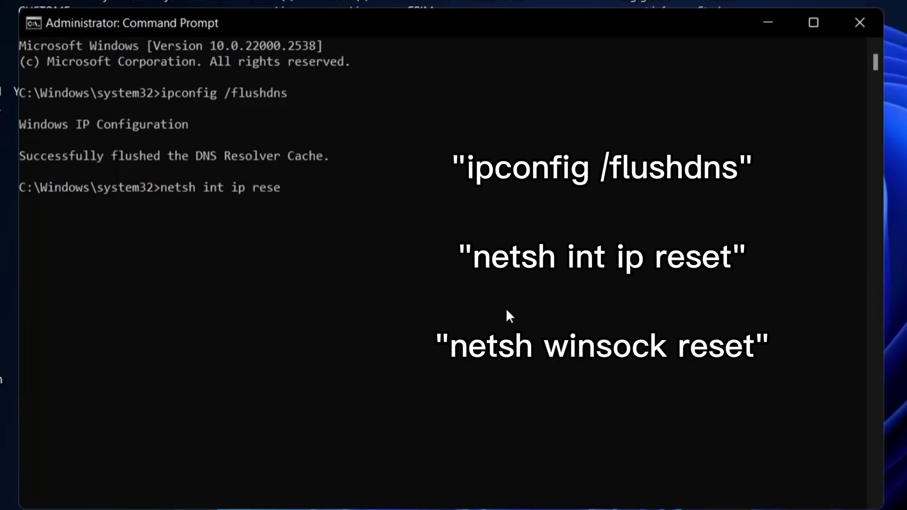
text(t)
key(Return)
text(netsh winsoc)
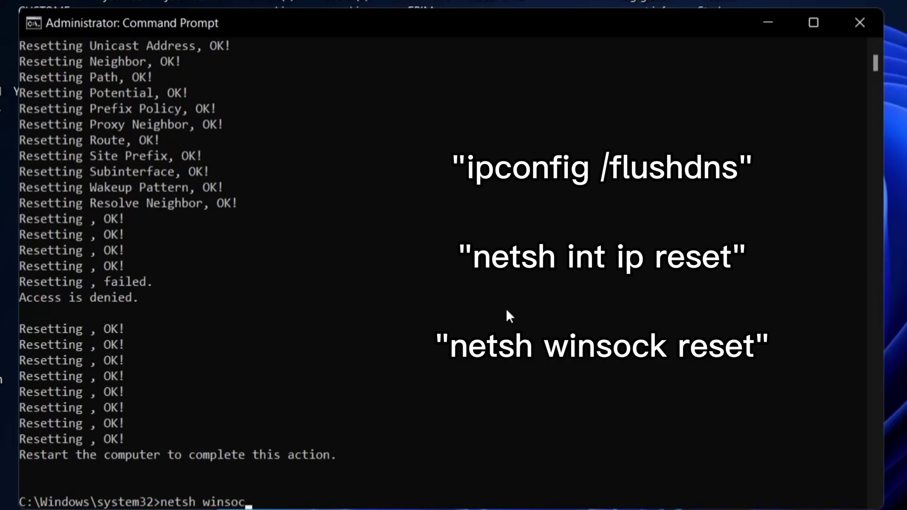
text(k reset)
key(Return)
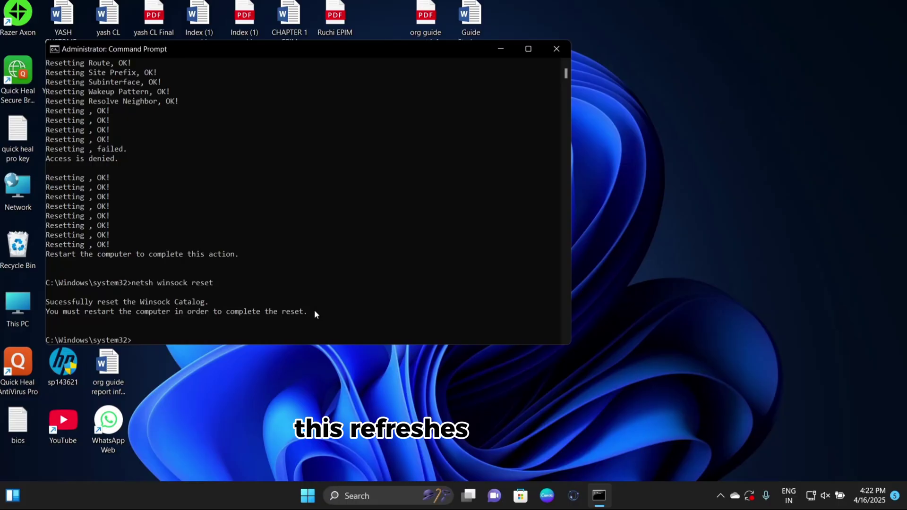
Bring up the Start menu from the taskbar
click(308, 495)
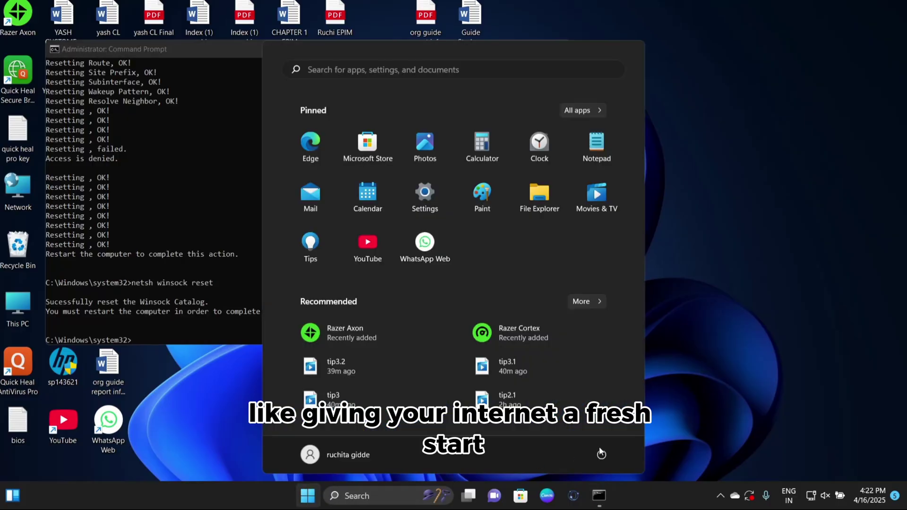